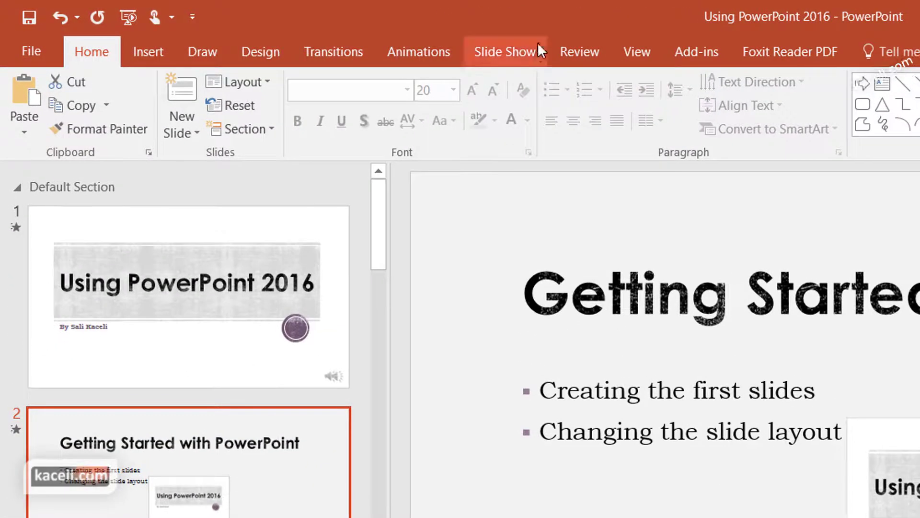
Switch the presentation to Slide Master view from the View tab
click(546, 48)
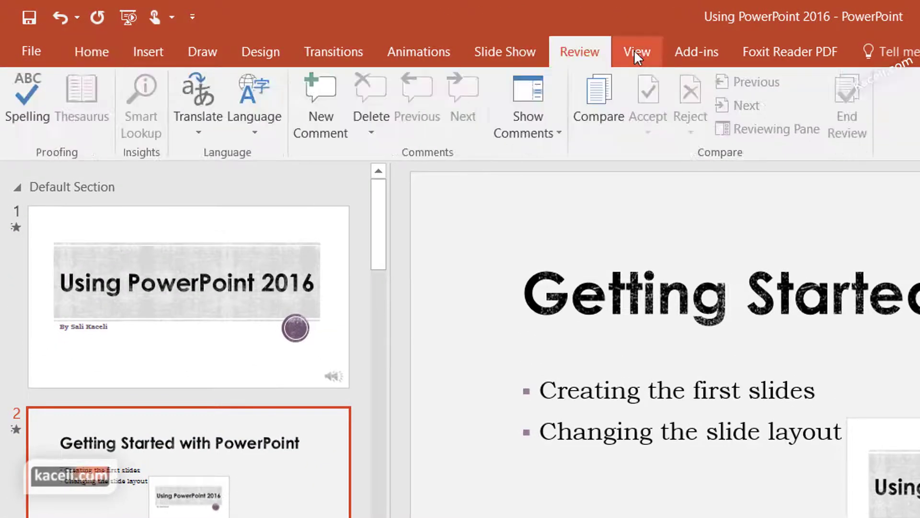
click(634, 53)
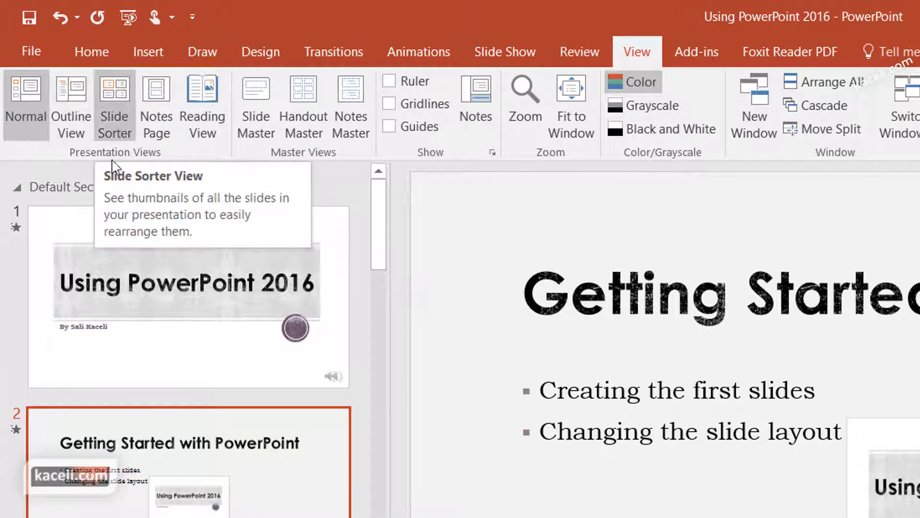
click(246, 99)
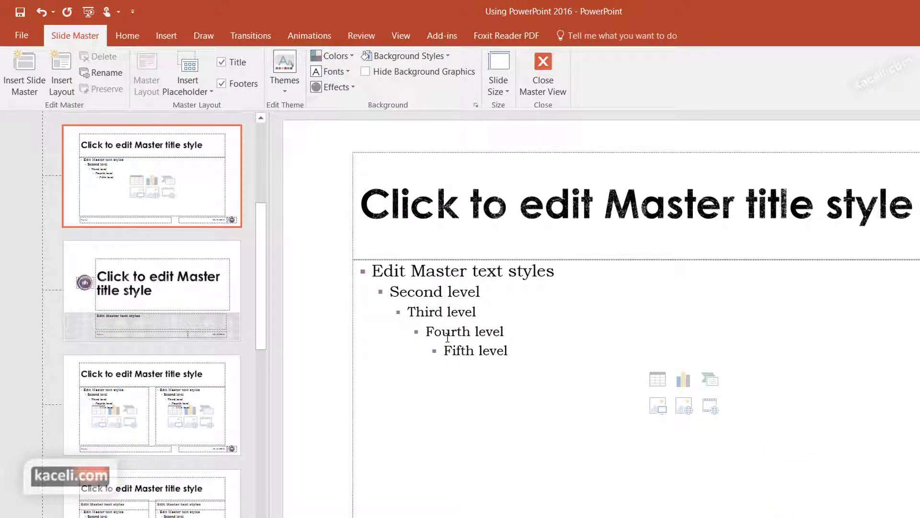
Set all five master body text levels to Arial Rounded MT Bold, two font sizes larger
click(452, 272)
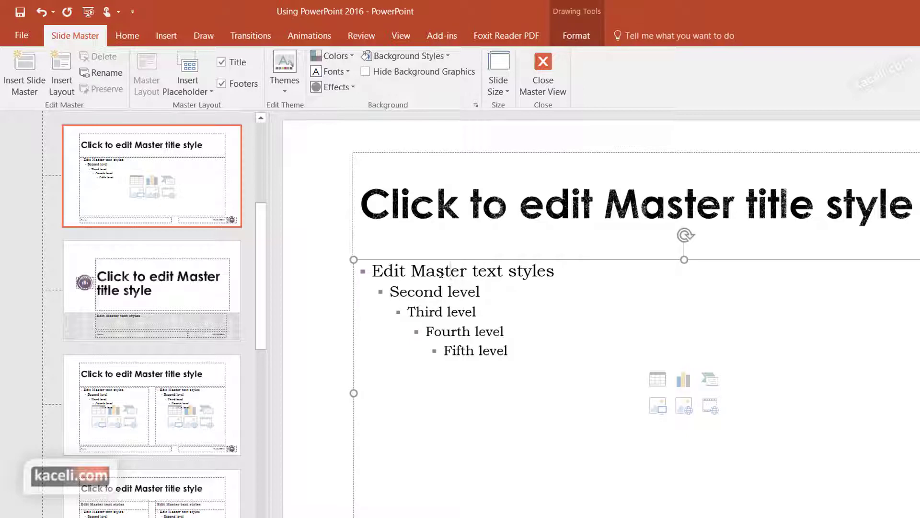
key(ctrl+a)
click(126, 38)
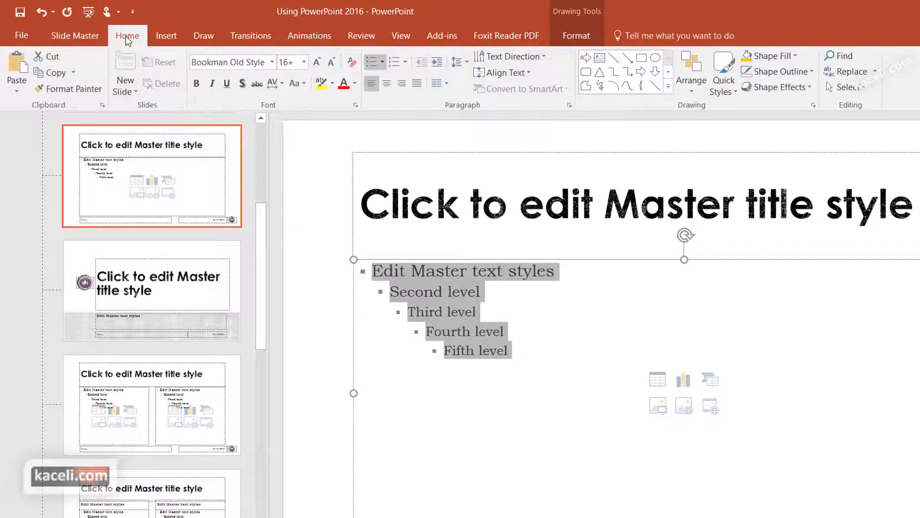
click(272, 62)
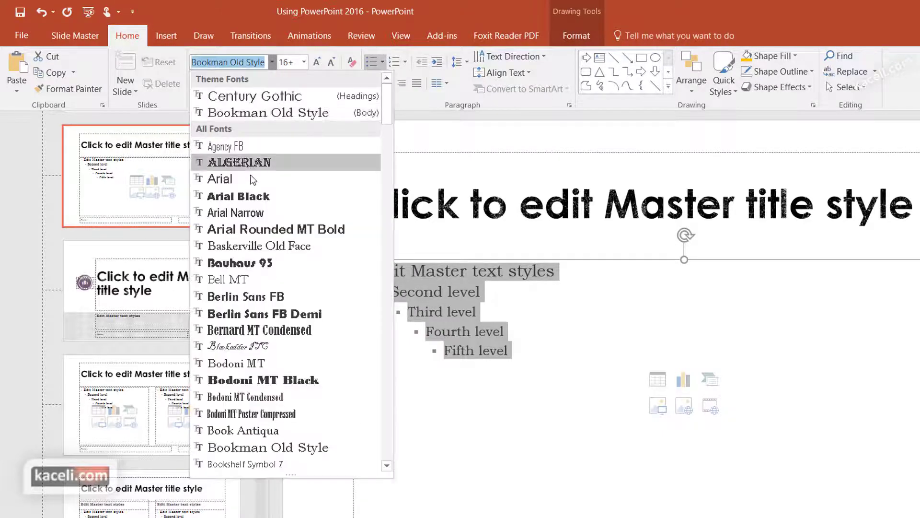
click(246, 237)
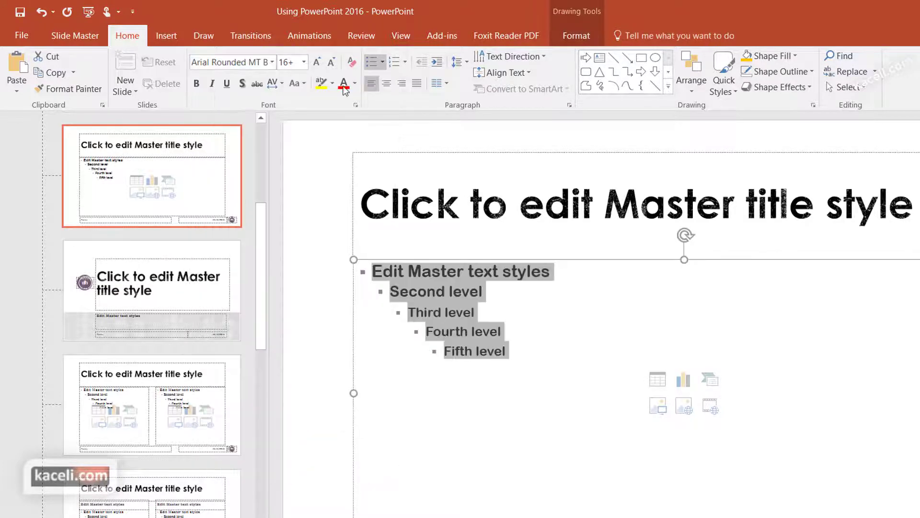
click(315, 63)
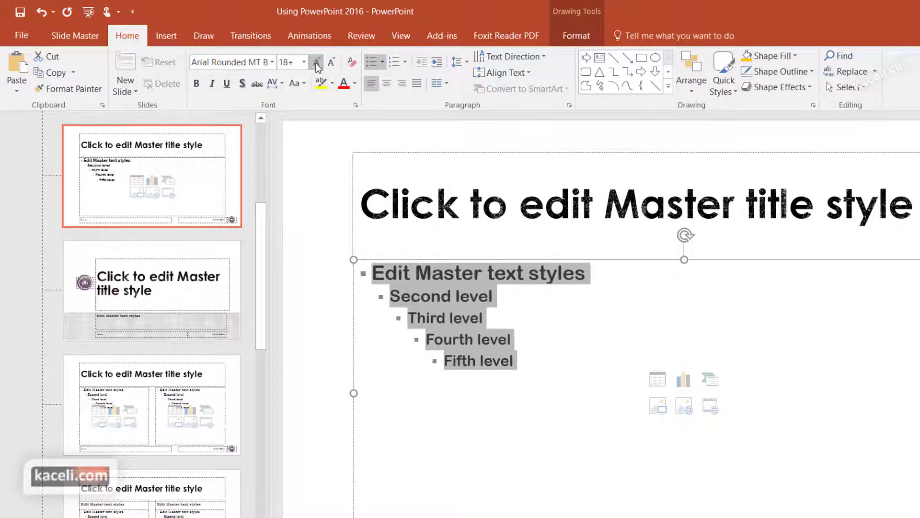
click(315, 63)
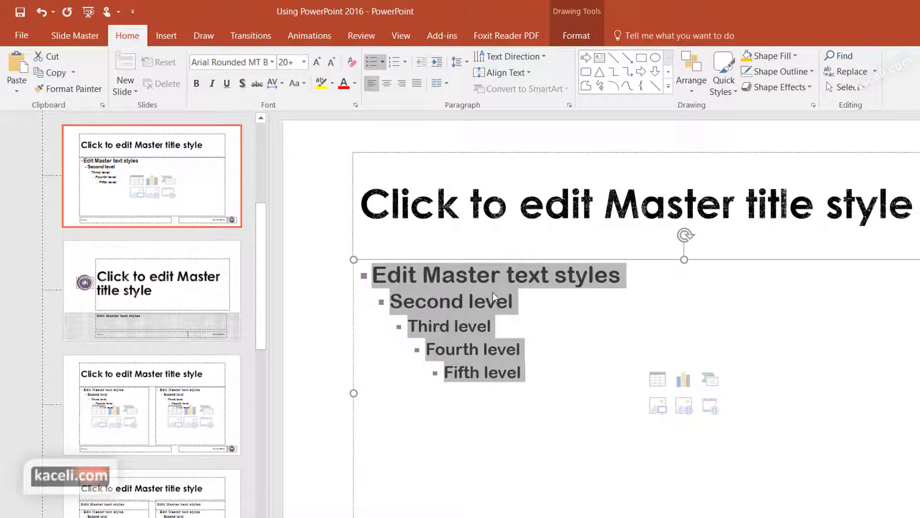
click(474, 294)
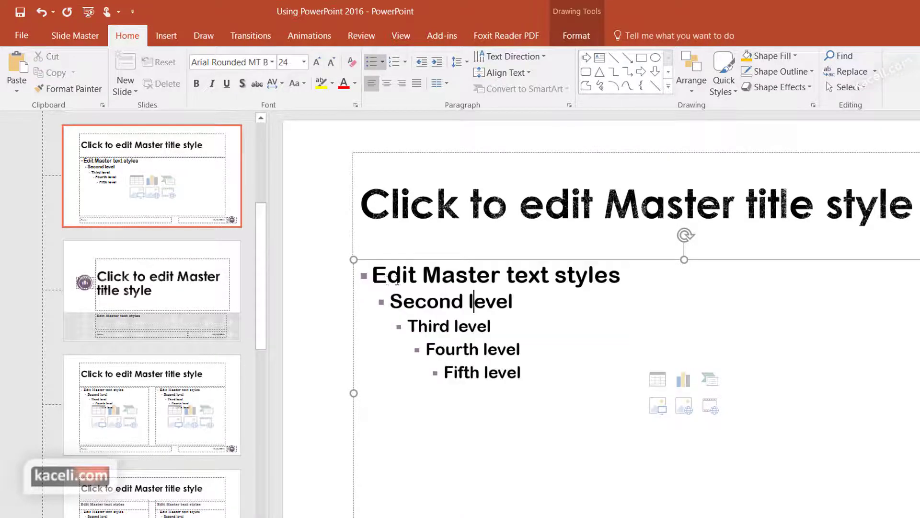
click(365, 276)
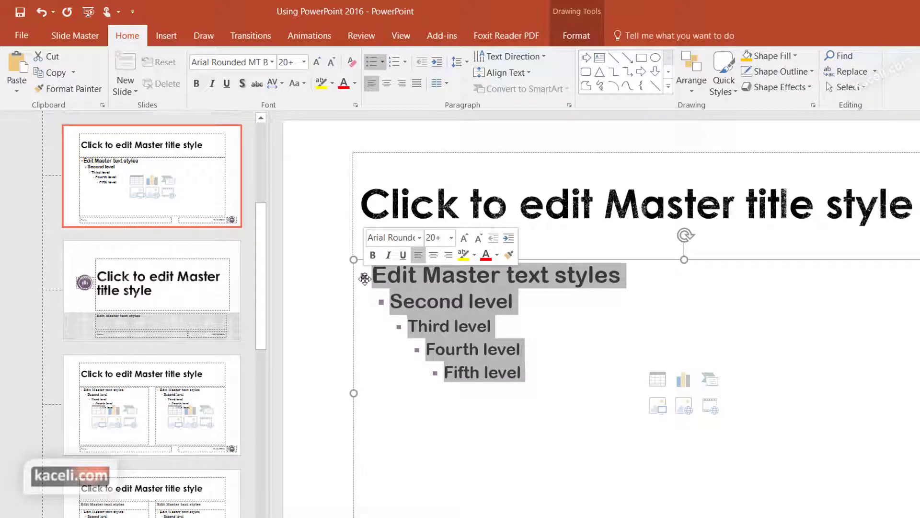
Change the master body bullets to red square bullets in Bullets and Numbering
click(384, 64)
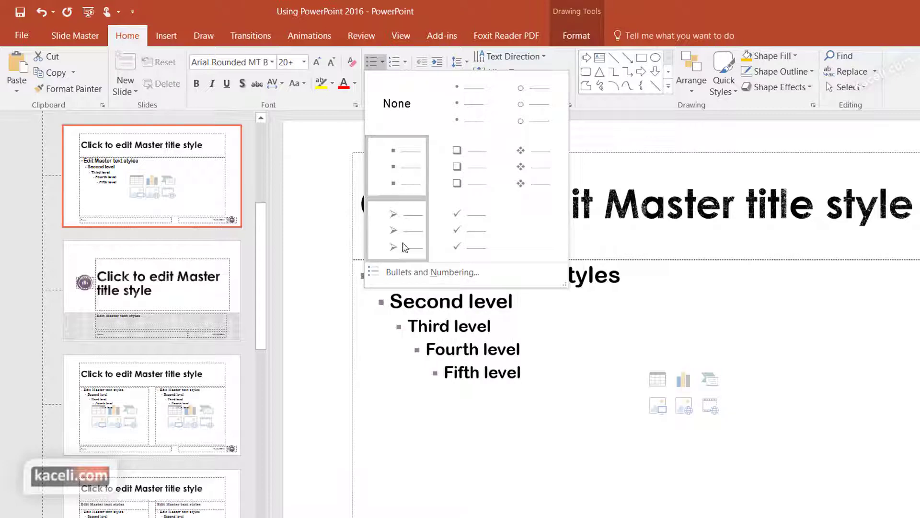
click(413, 272)
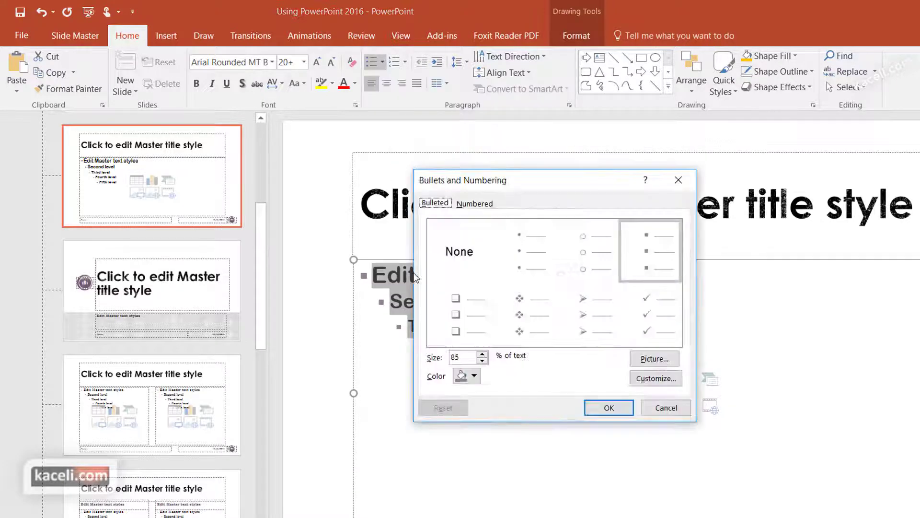
click(477, 375)
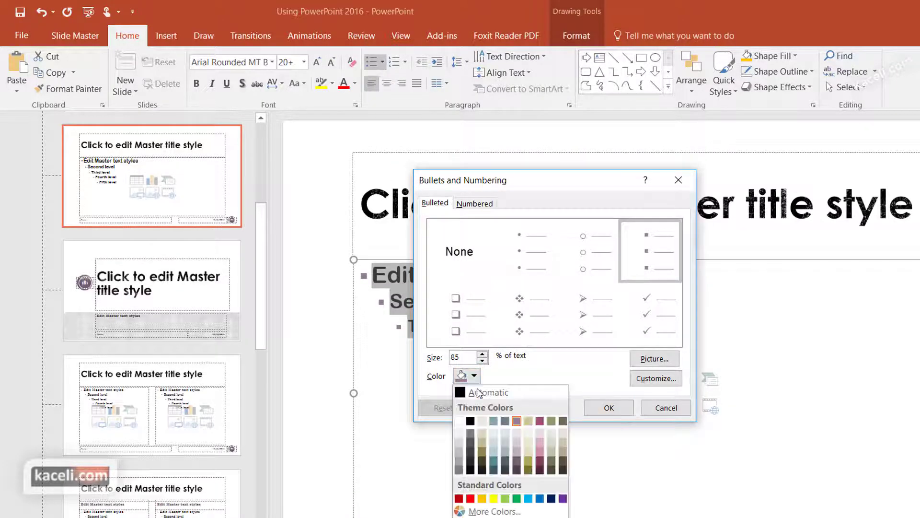
click(466, 494)
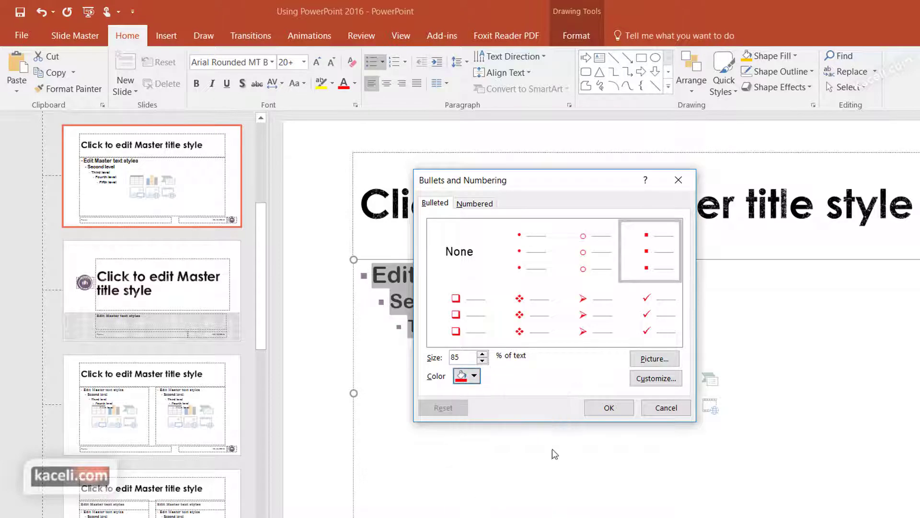
click(609, 407)
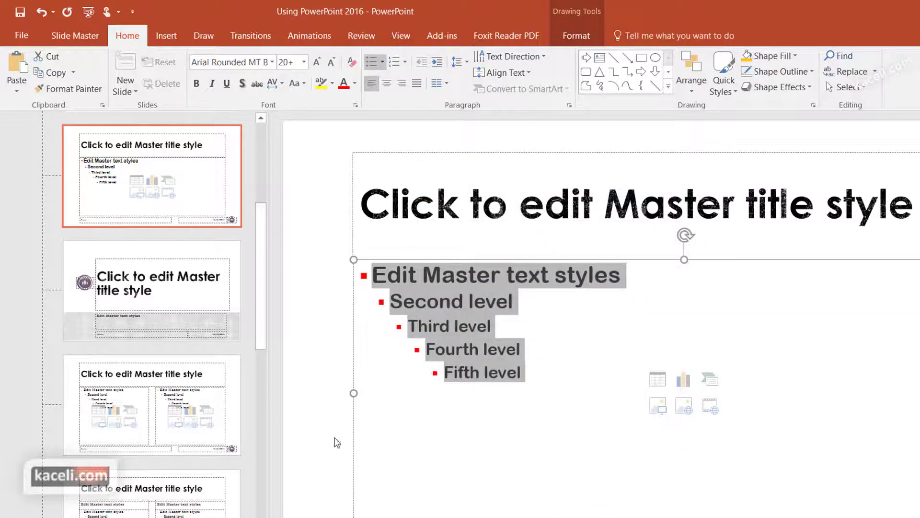
click(337, 439)
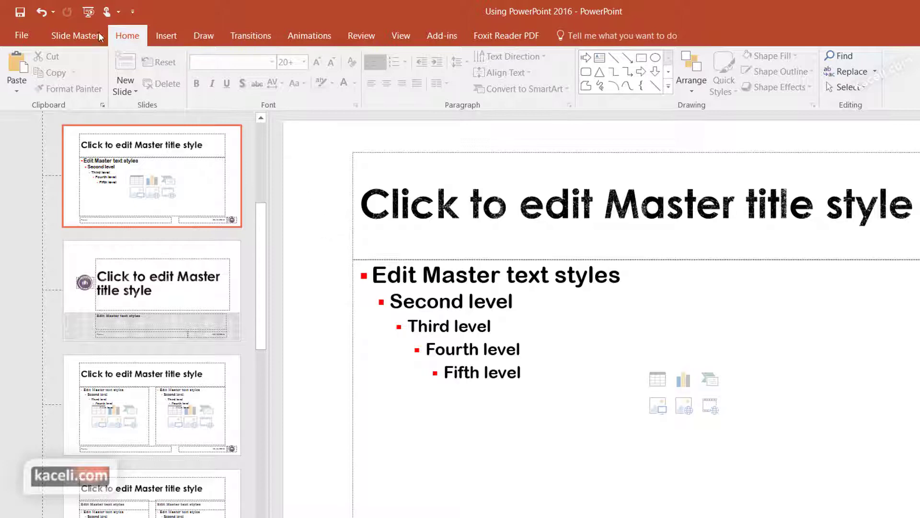
Close Master View and view the Inserting Objects in a Slide slide
click(82, 39)
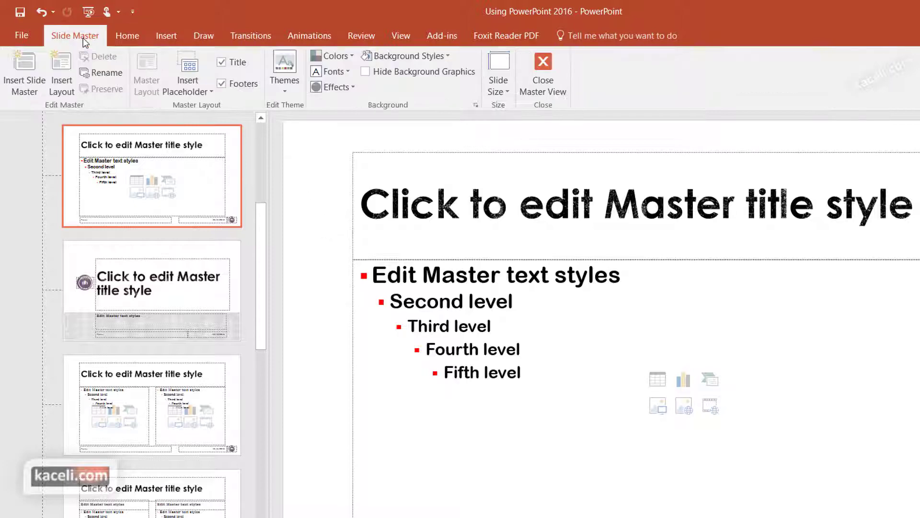
click(542, 67)
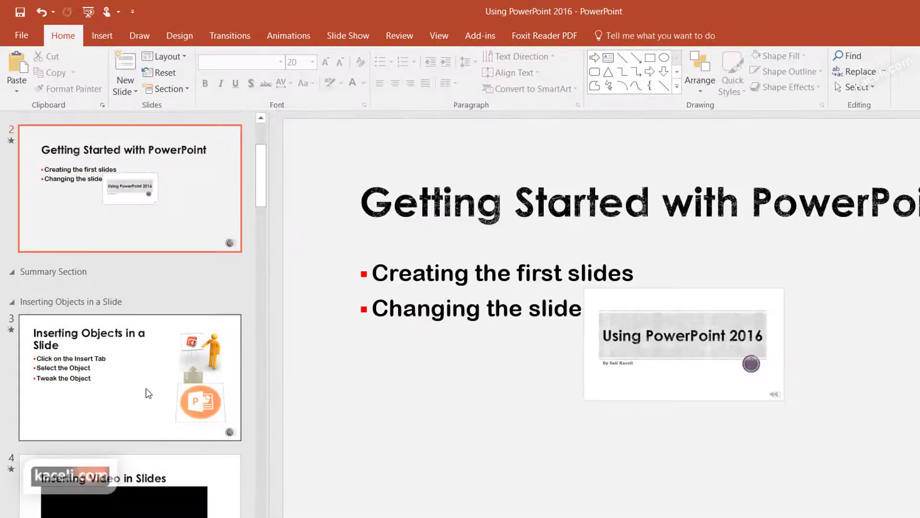
click(126, 375)
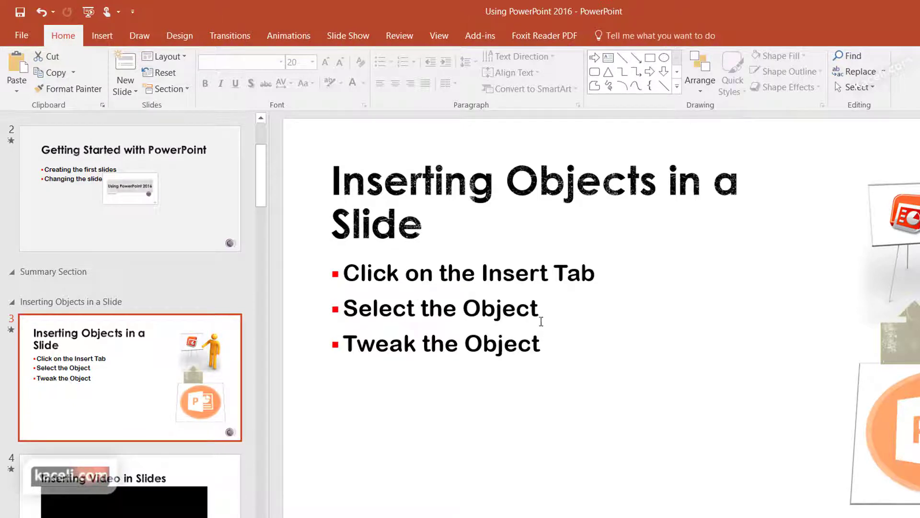
Check the Inserting Audio in Slides slide for the new red square bullets
scroll(103, 393, down, 3)
scroll(97, 404, down, 3)
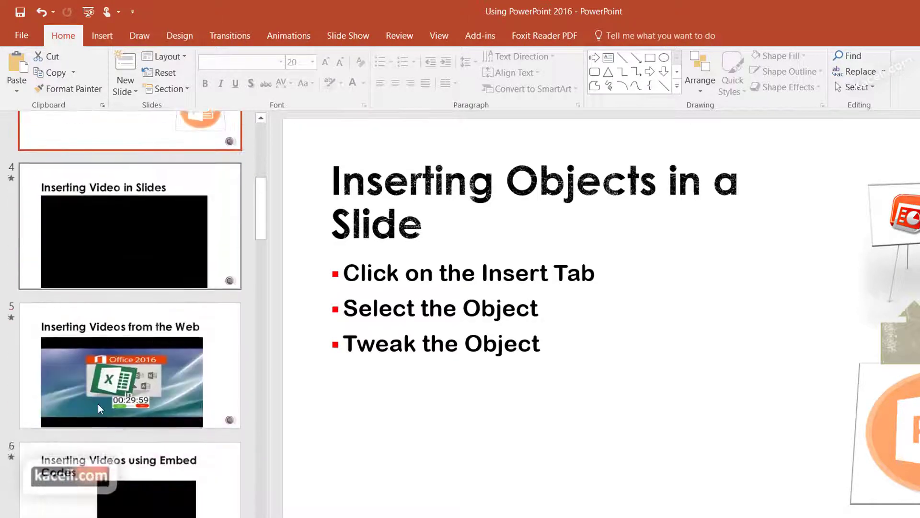
scroll(98, 404, down, 3)
click(88, 421)
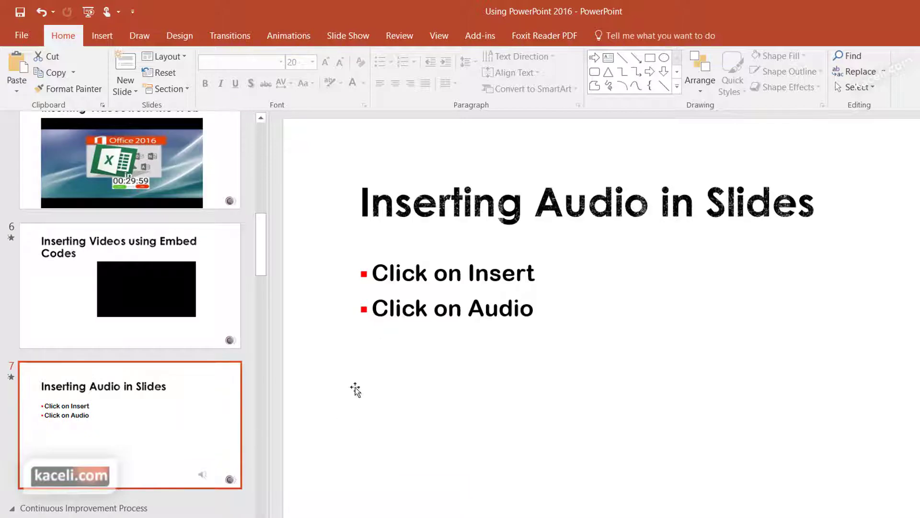
scroll(143, 426, down, 3)
scroll(83, 440, down, 4)
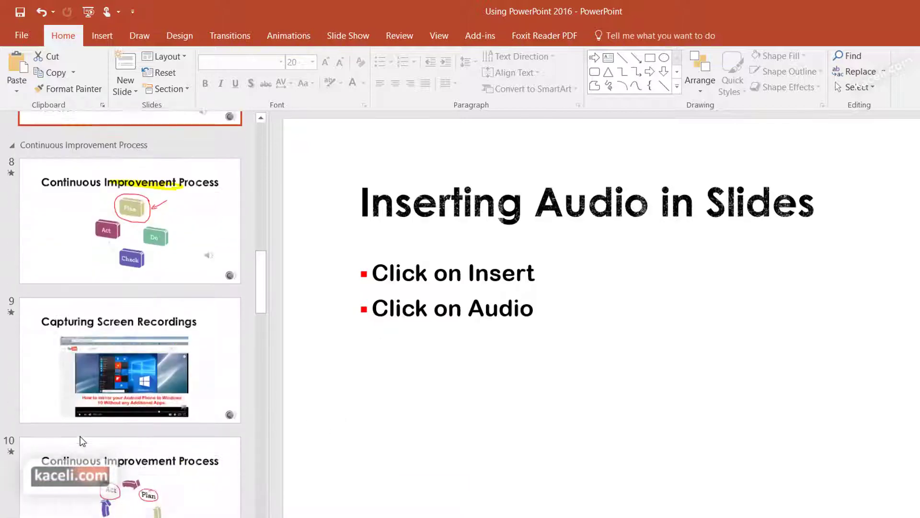
scroll(78, 429, up, 5)
scroll(243, 164, up, 4)
Reopen Slide Master view and paste the kaceli.com logo, shrunk, into the master's bottom-left corner
click(440, 36)
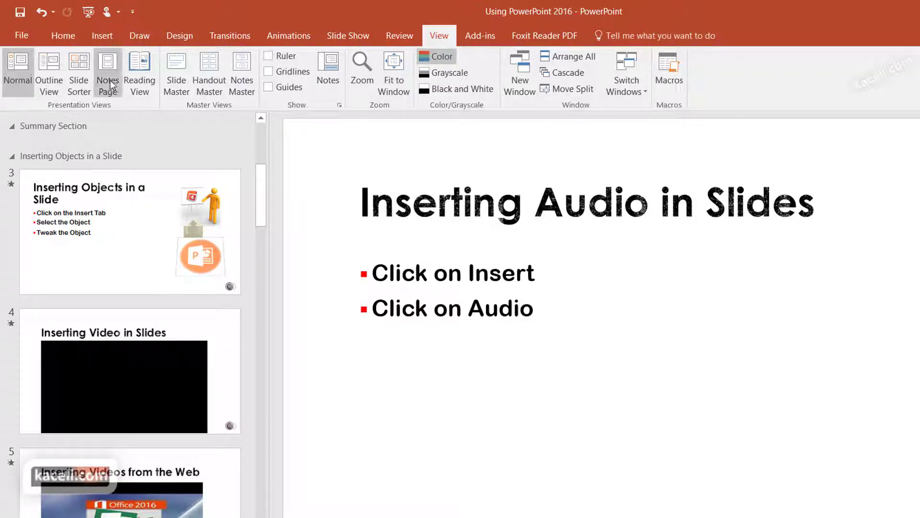
click(176, 72)
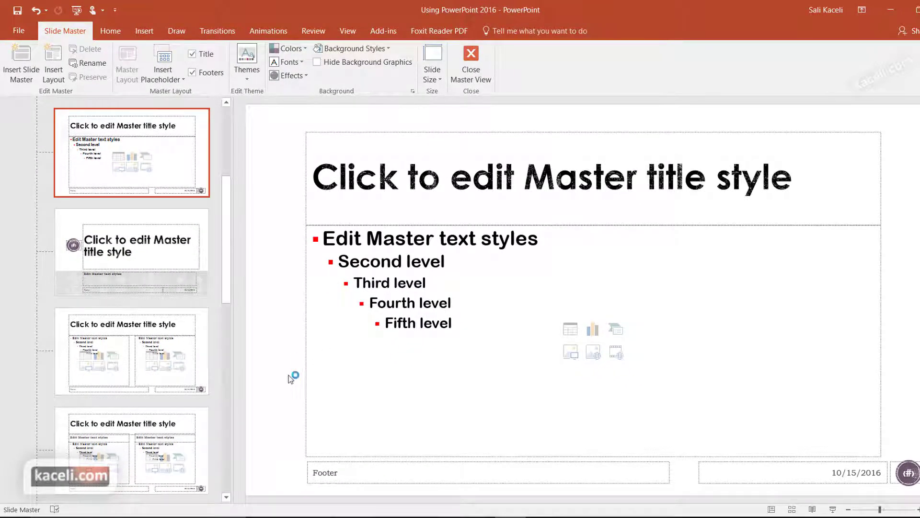
right_click(271, 406)
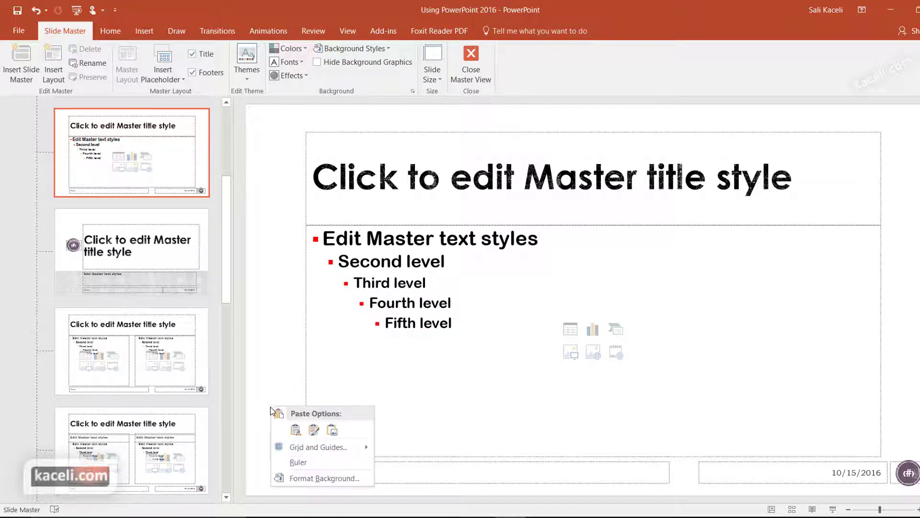
click(295, 432)
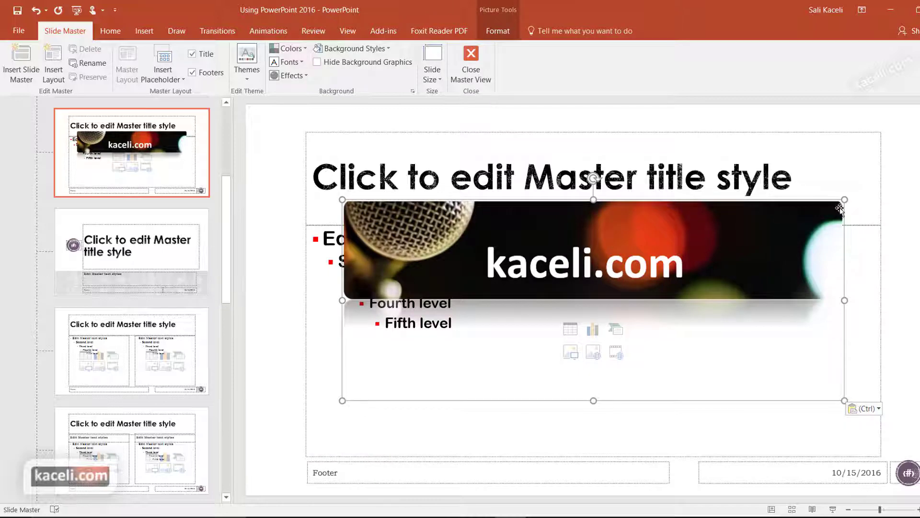
mouse_move(839, 207)
mouse_down()
mouse_move(573, 366)
mouse_move(447, 386)
mouse_up()
mouse_move(388, 370)
mouse_down()
mouse_move(280, 488)
mouse_move(274, 485)
mouse_up()
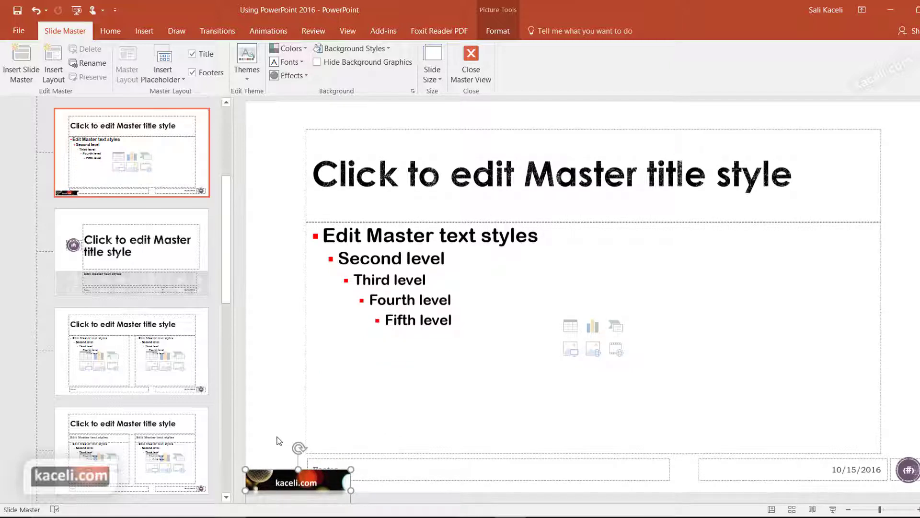
click(279, 440)
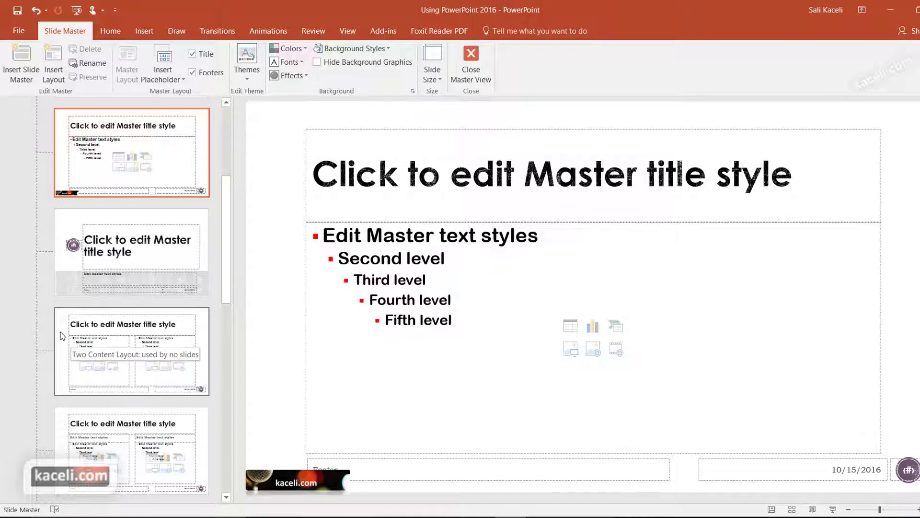
Paste the kaceli.com banner onto the Two Content layout, shrunk into the bottom-left corner
click(62, 219)
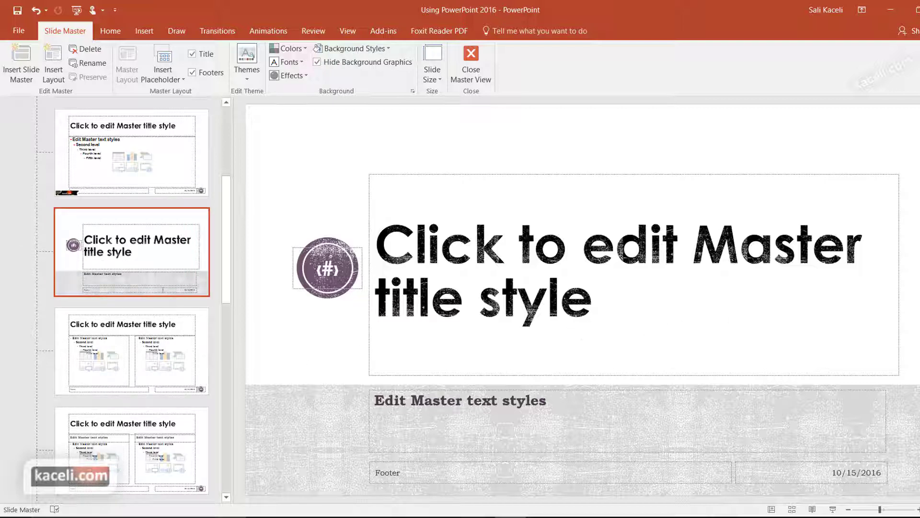
click(53, 376)
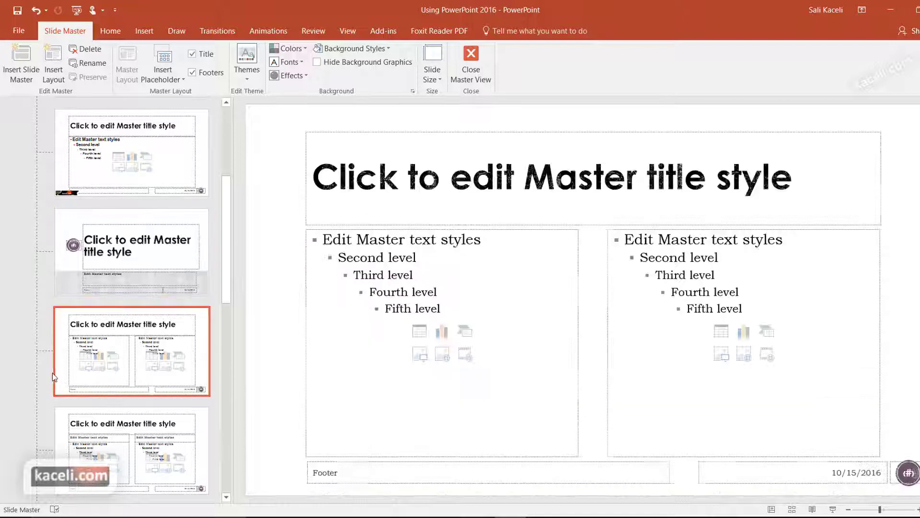
right_click(263, 462)
click(267, 404)
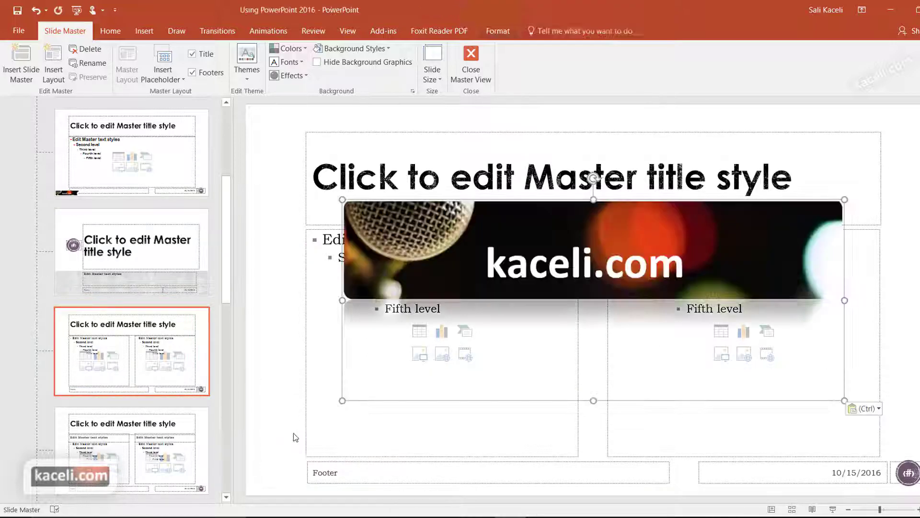
mouse_move(845, 200)
mouse_down()
mouse_move(710, 282)
mouse_move(434, 364)
mouse_move(283, 482)
mouse_move(298, 485)
mouse_up()
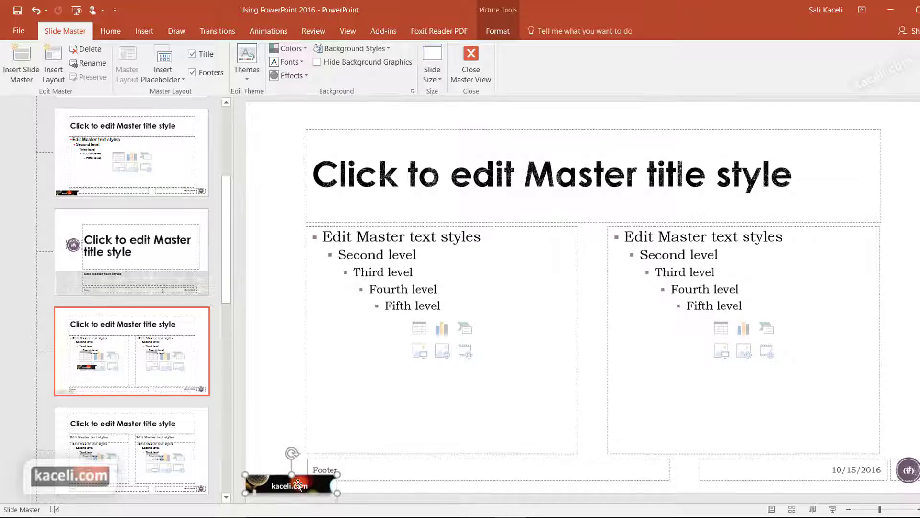
click(279, 411)
scroll(153, 437, down, 1)
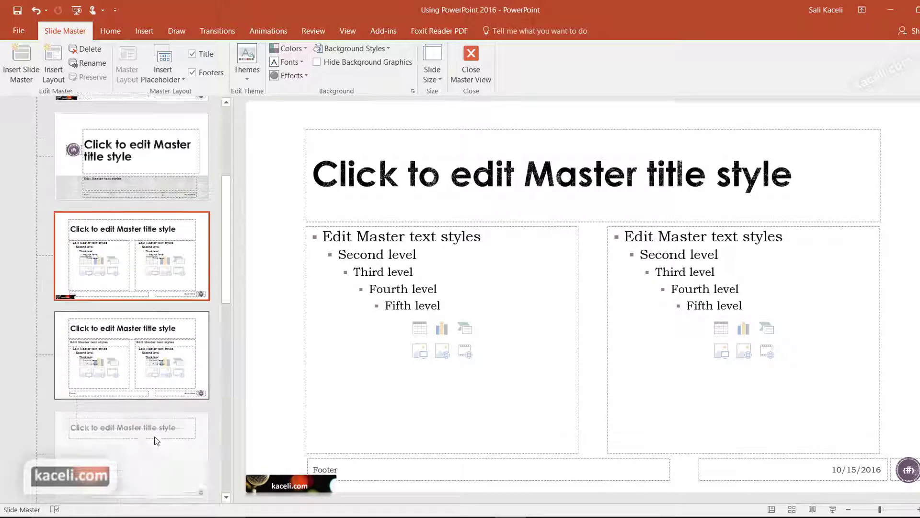
scroll(153, 437, down, 1)
scroll(116, 291, up, 4)
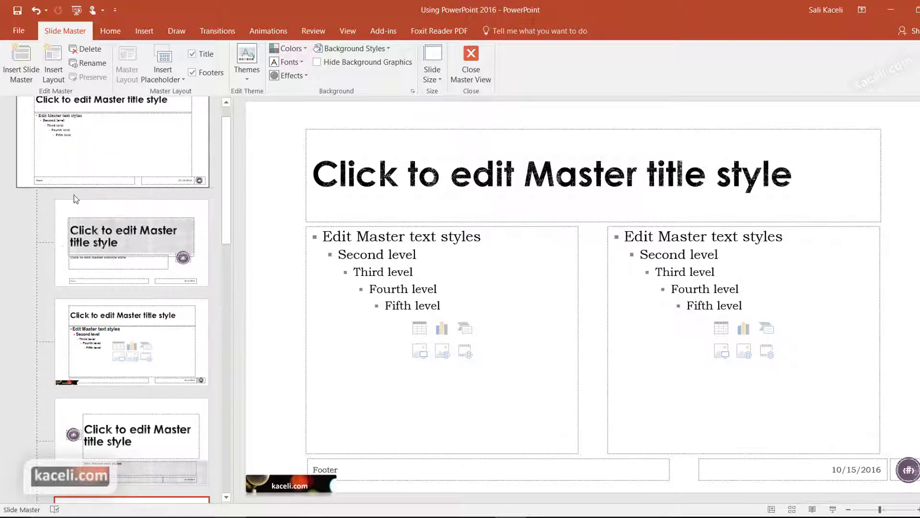
scroll(83, 204, up, 1)
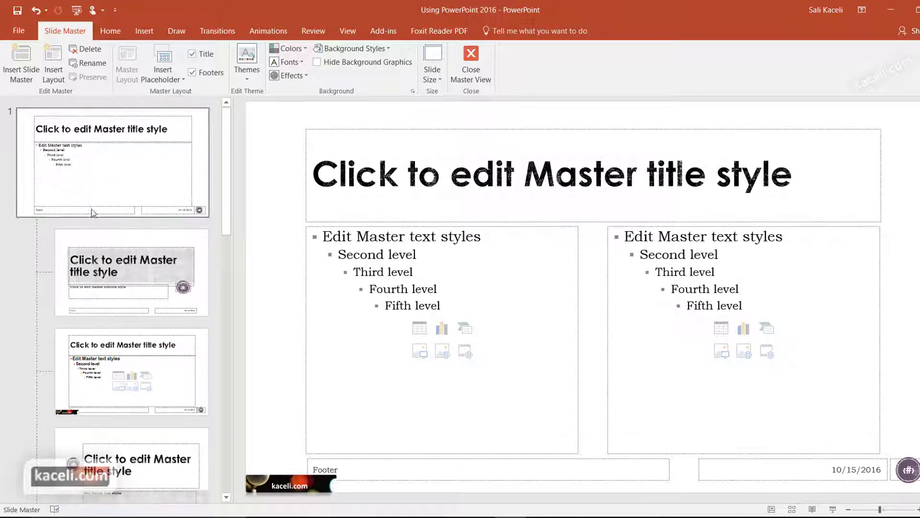
click(28, 182)
click(470, 65)
click(125, 183)
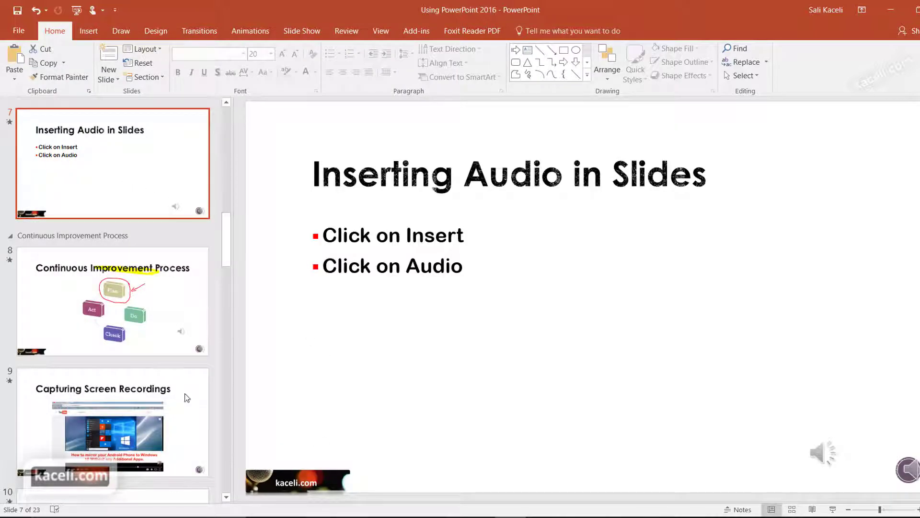
click(163, 336)
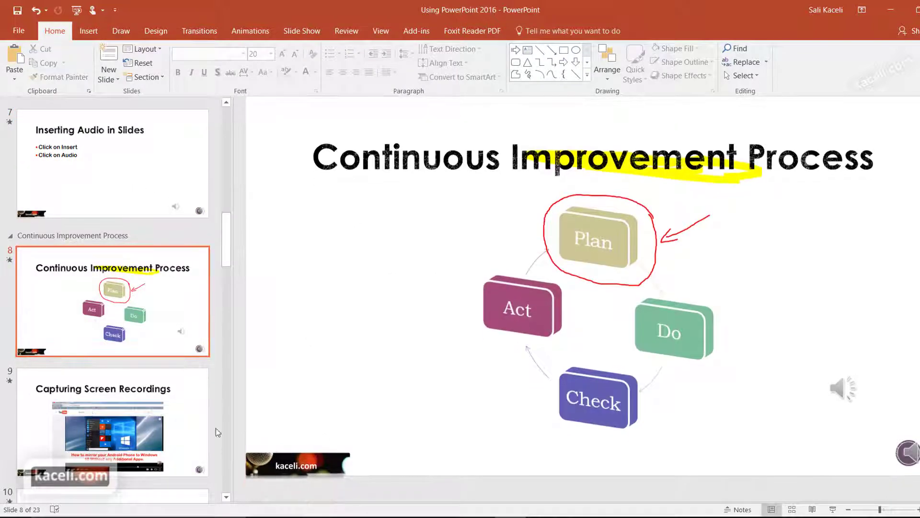
click(168, 424)
scroll(302, 433, down, 1)
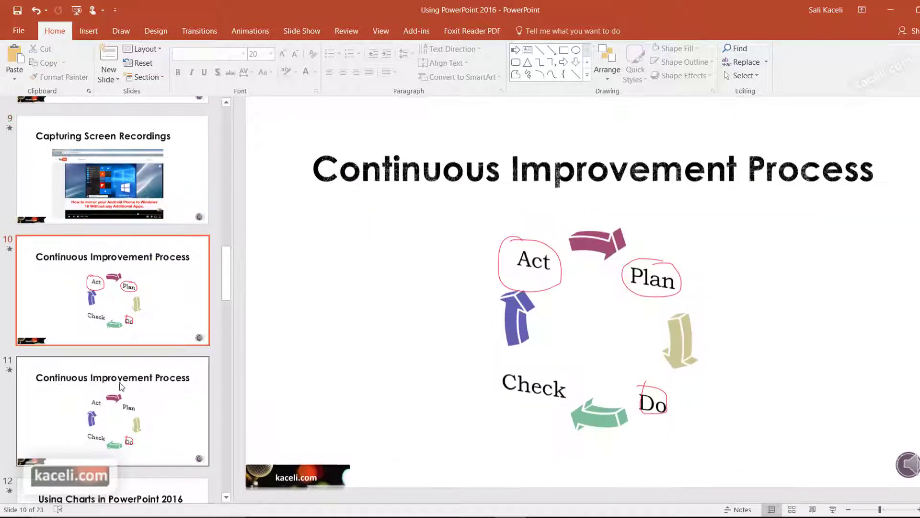
click(120, 386)
click(96, 483)
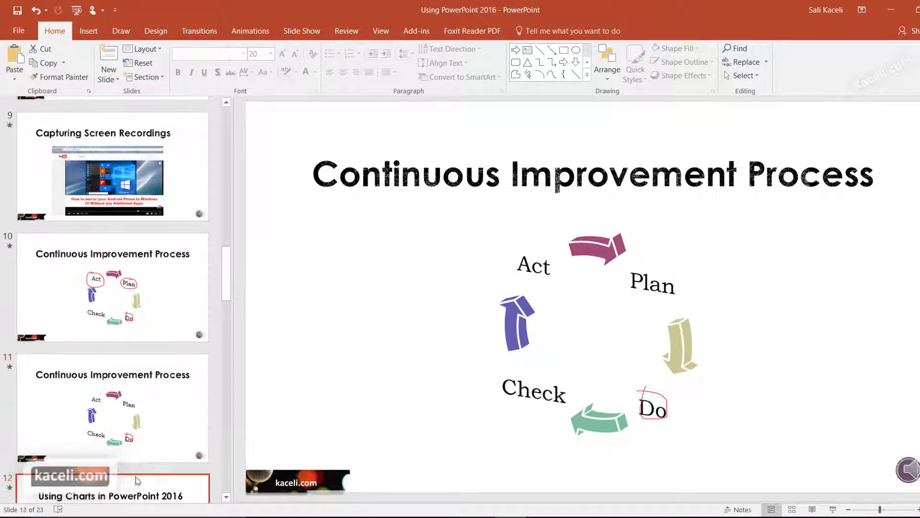
key(Up)
key(Up)
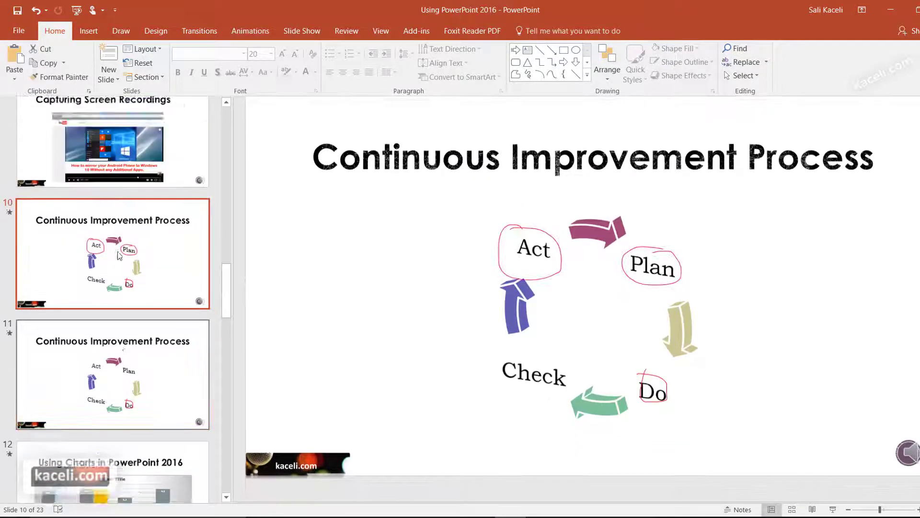
click(382, 32)
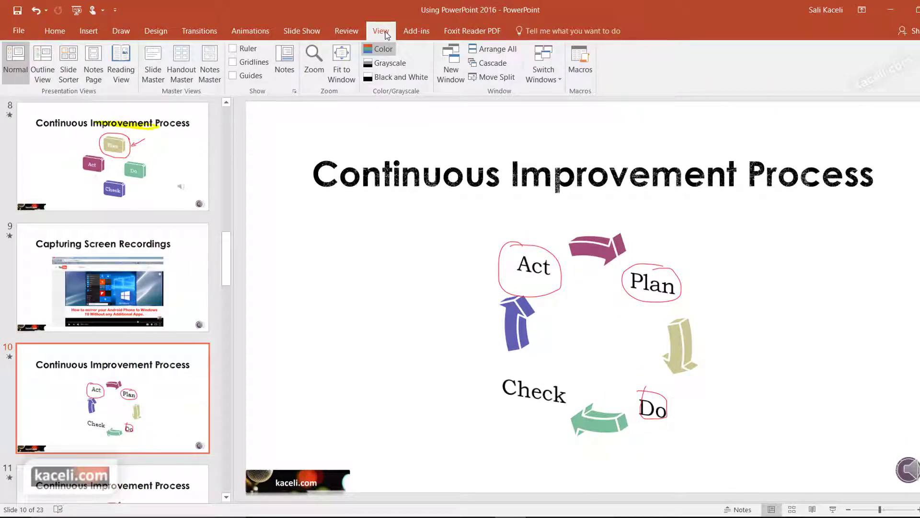
Select the top slide master, thumbnail 1, in the Slide Master thumbnail pane
click(153, 61)
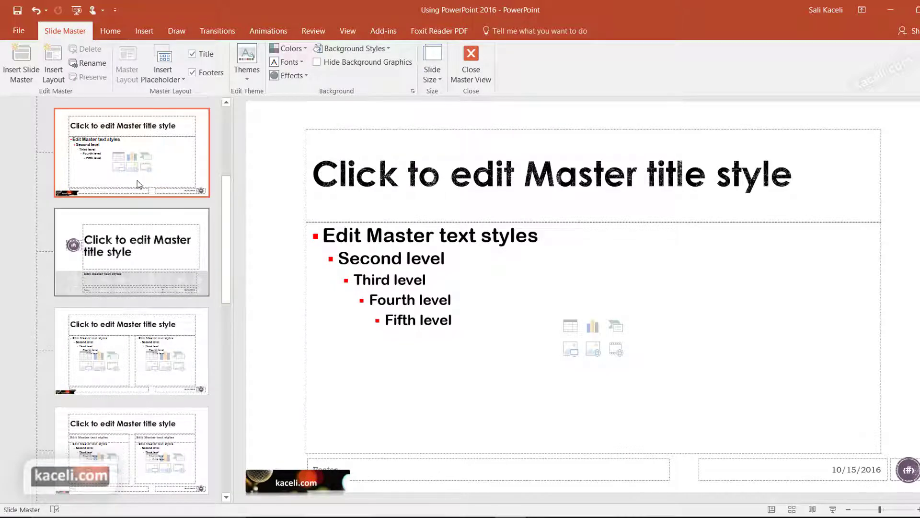
scroll(151, 210, up, 3)
click(99, 194)
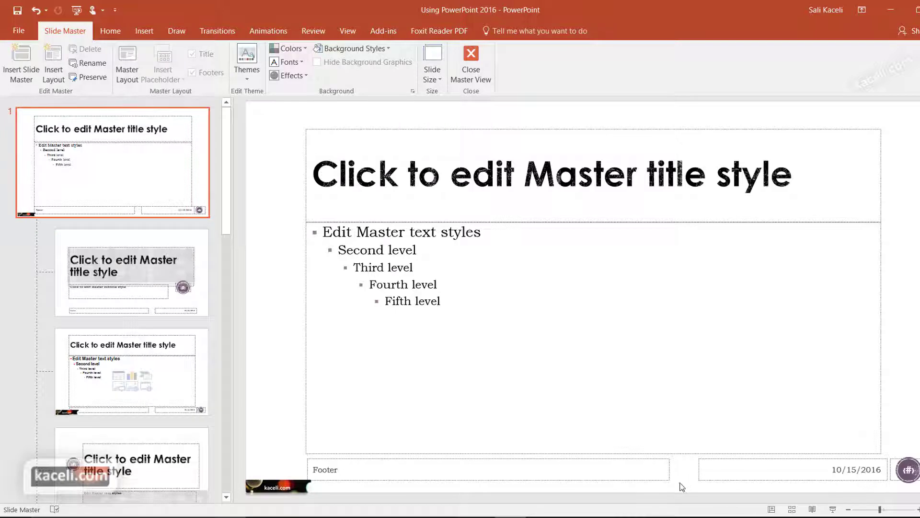
Add a red bold italic 'Tutorials for Anyone: Concepts-Based, Easy to Understand' footer text box and copy it
click(140, 31)
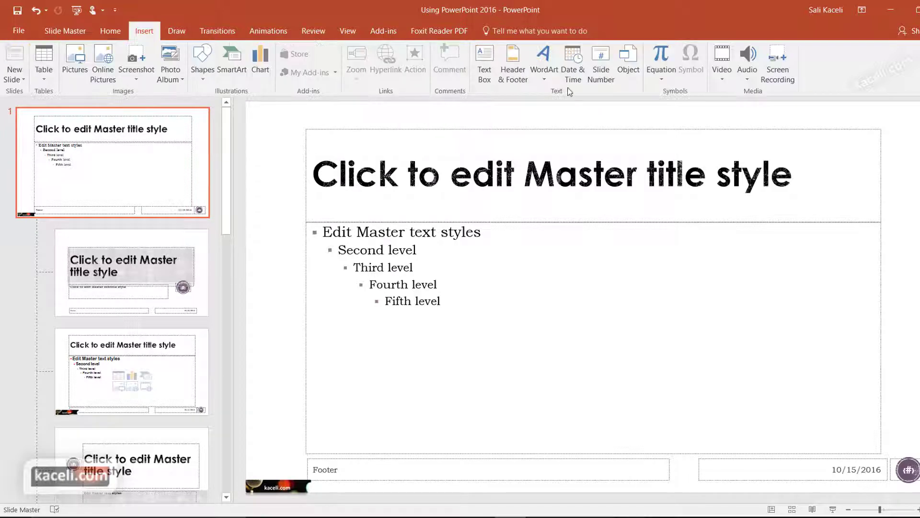
click(484, 62)
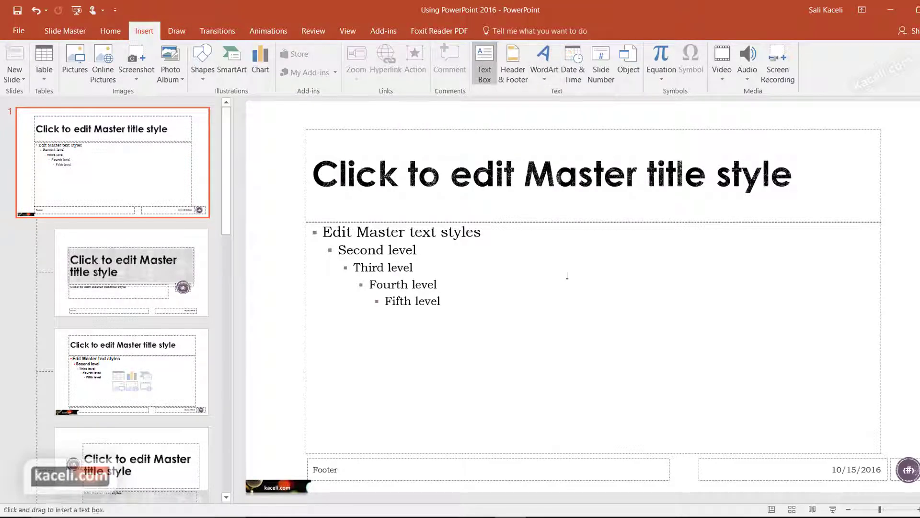
click(581, 481)
text(Tutorials for Anyone)
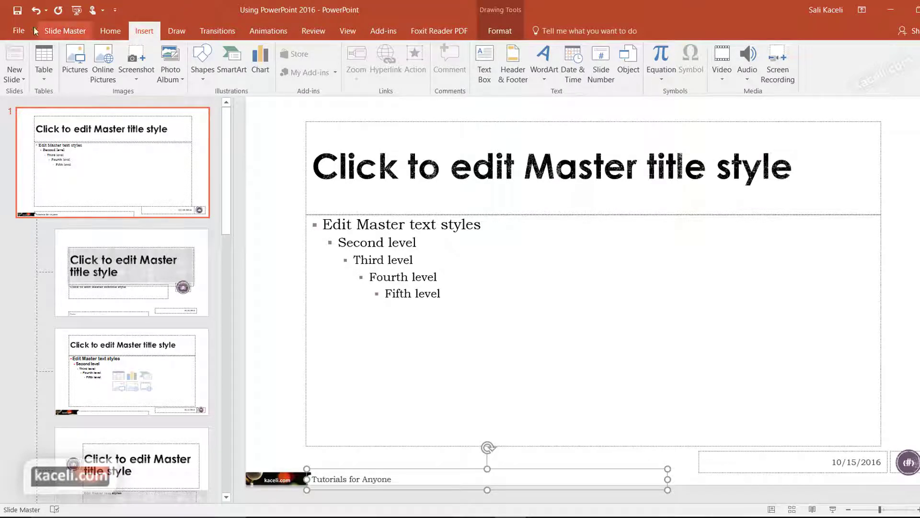
click(110, 31)
click(297, 72)
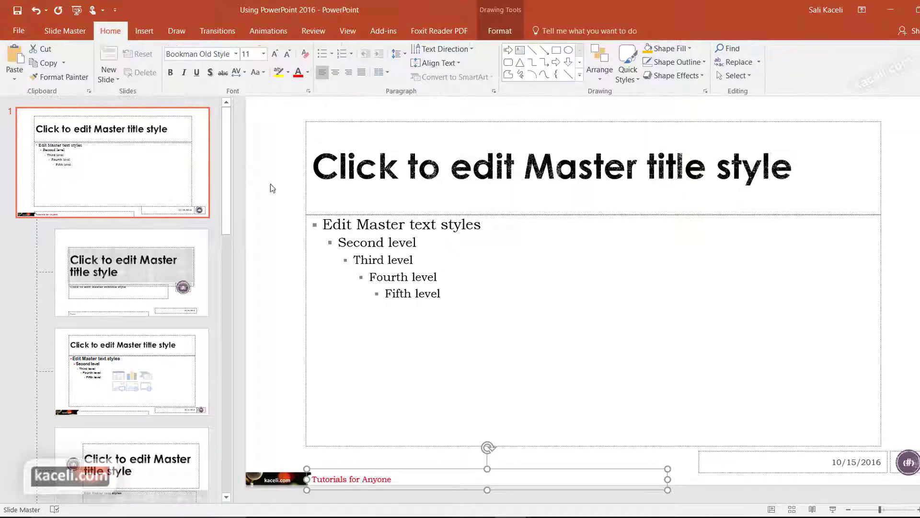
click(183, 72)
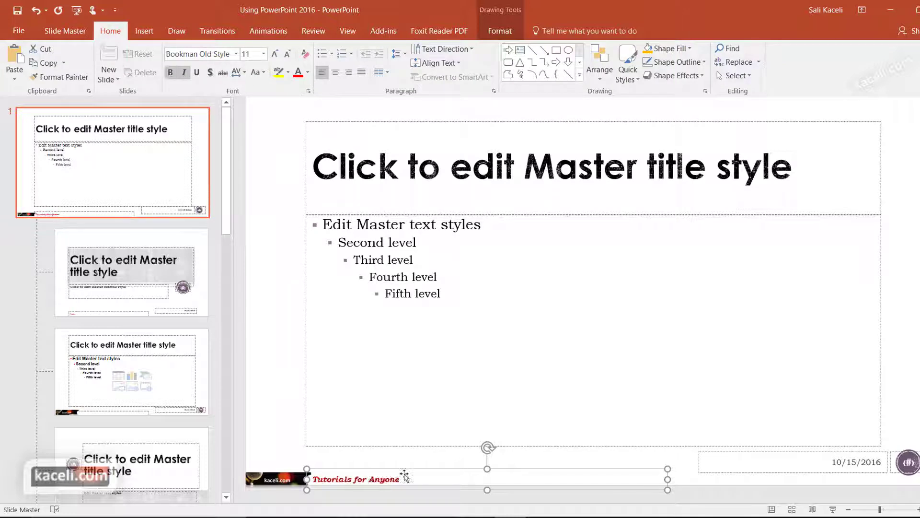
text(: Concepts-Based, Easy to Understand)
click(278, 324)
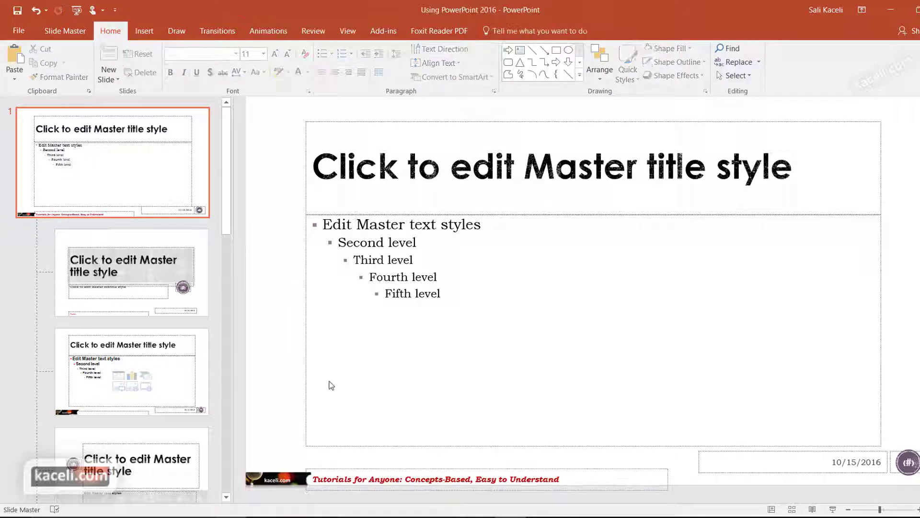
click(589, 471)
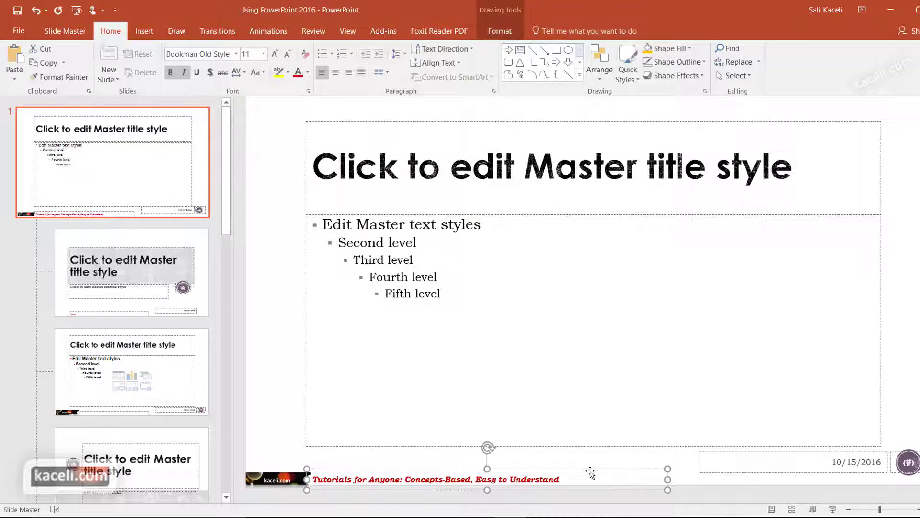
click(135, 306)
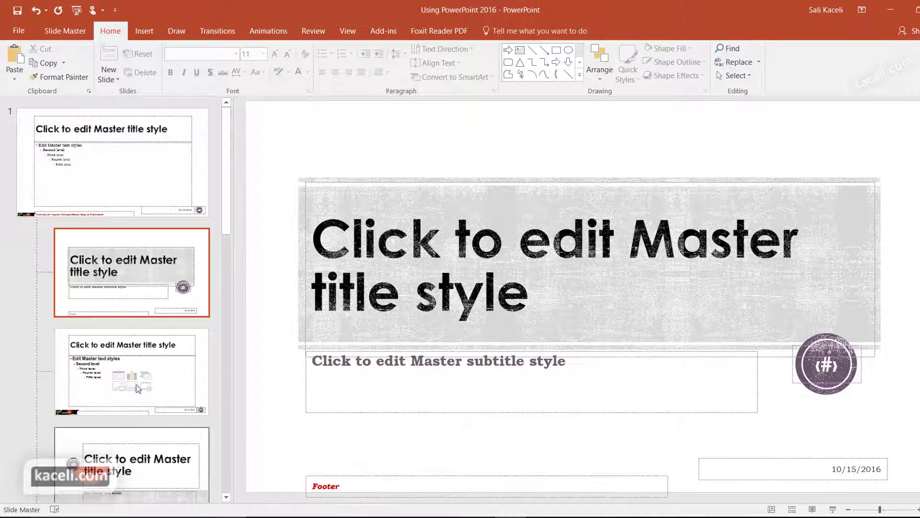
Paste the tagline onto the Title and Content layout and move it next to the kaceli.com banner
click(64, 389)
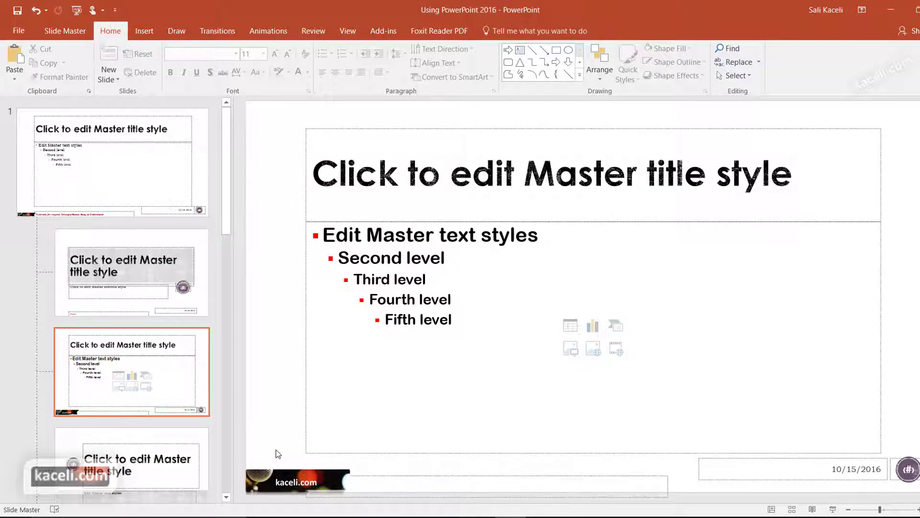
key(ctrl+v)
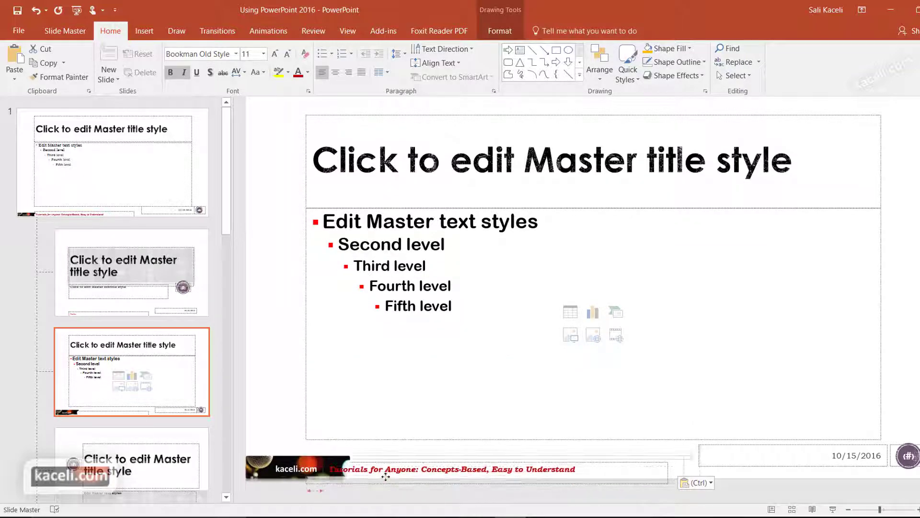
drag(380, 490, 410, 477)
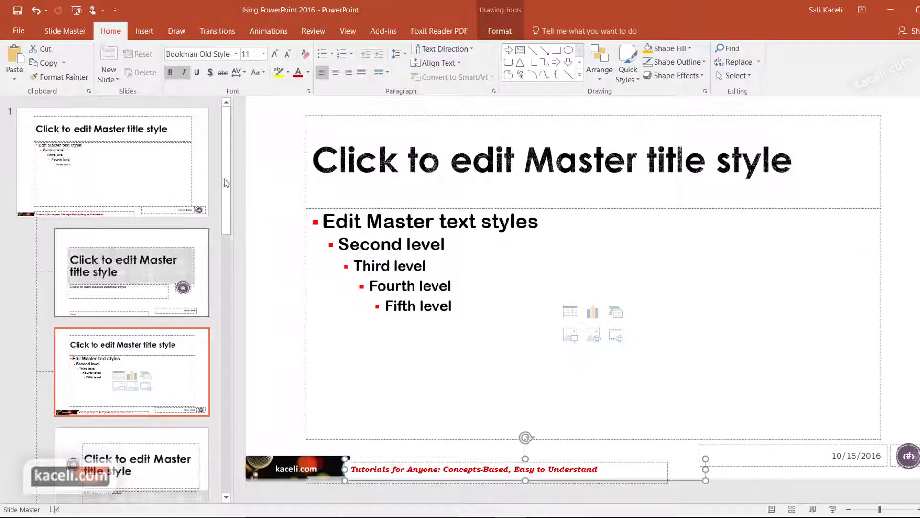
click(51, 30)
Close Master View and check slides 11 and 13 for the red tagline beside the banner
click(471, 67)
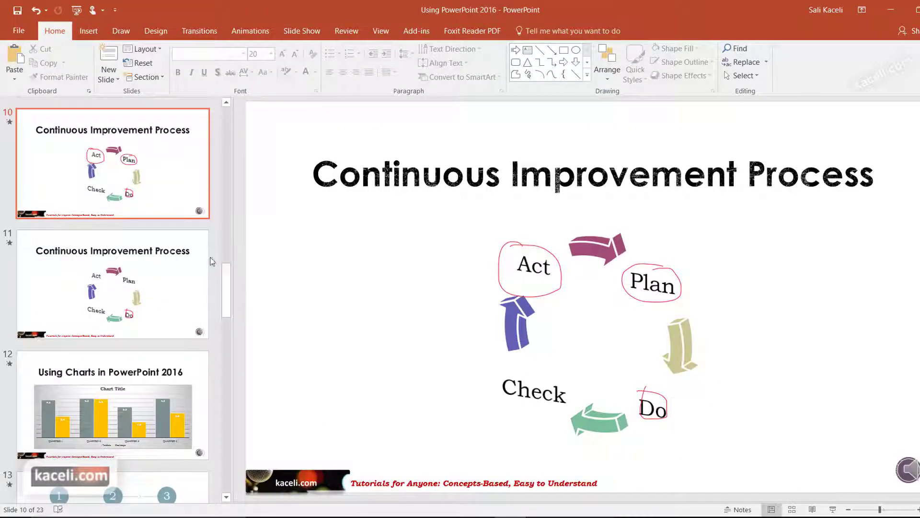
click(136, 298)
scroll(127, 292, down, 3)
scroll(125, 290, down, 2)
click(120, 259)
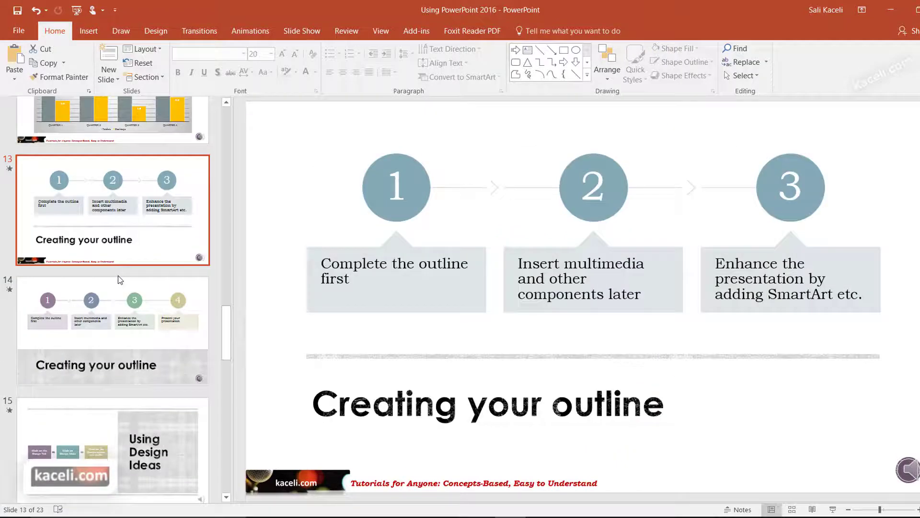